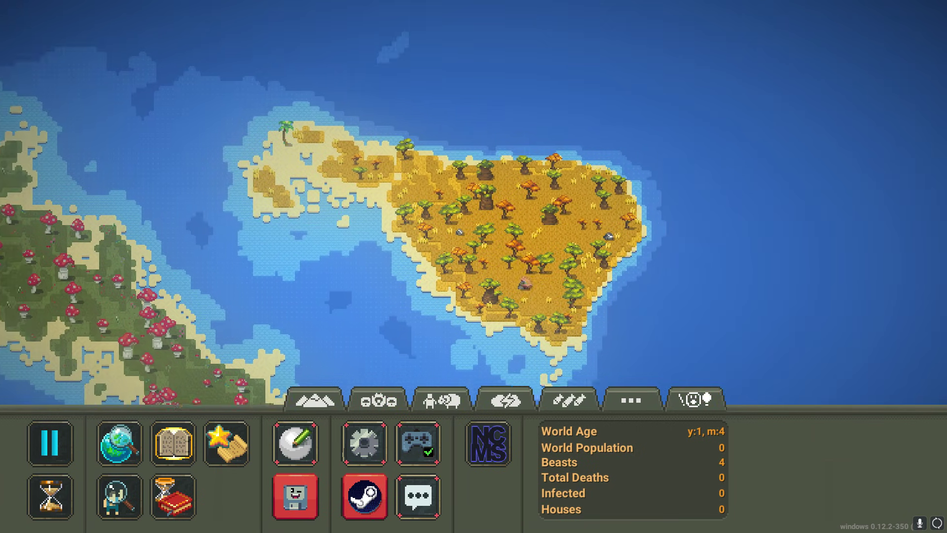
scroll(526, 305, up, 2)
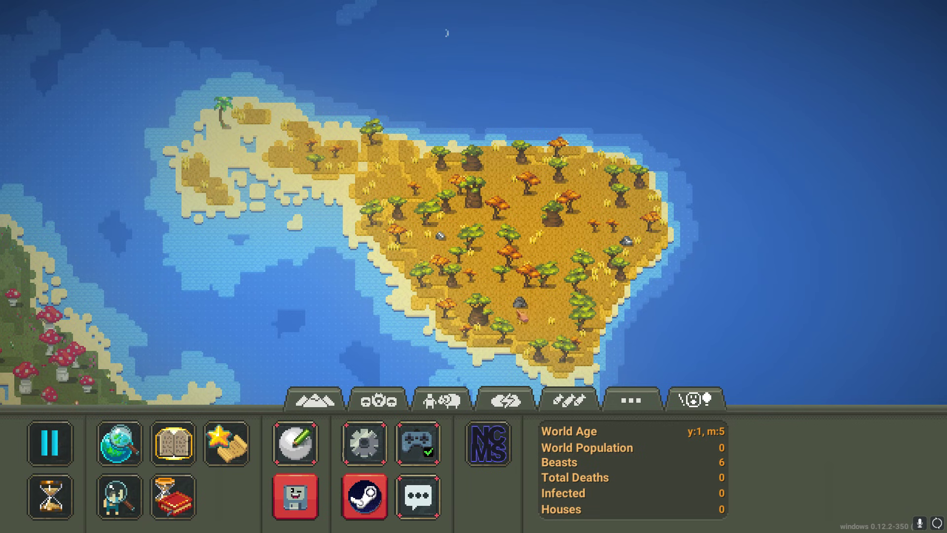
scroll(520, 315, up, 2)
scroll(495, 316, up, 2)
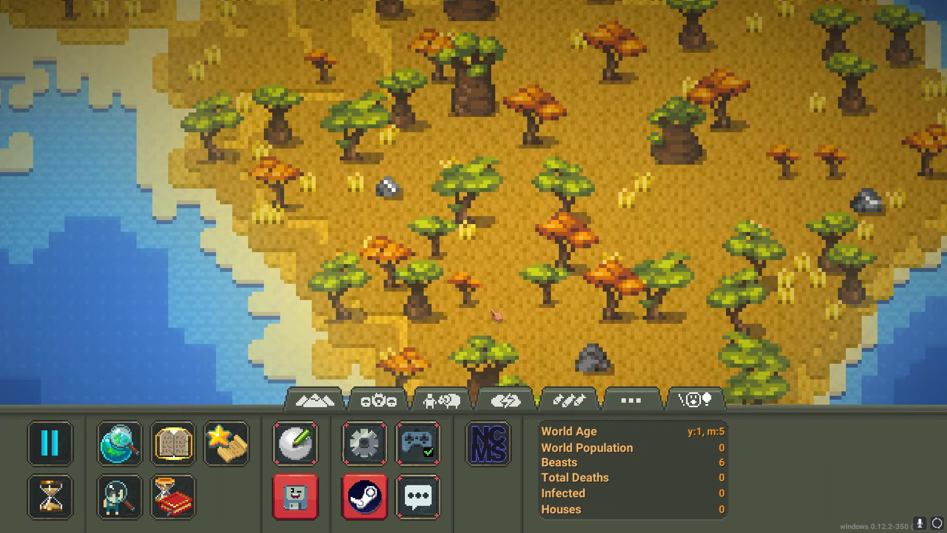
scroll(495, 315, up, 2)
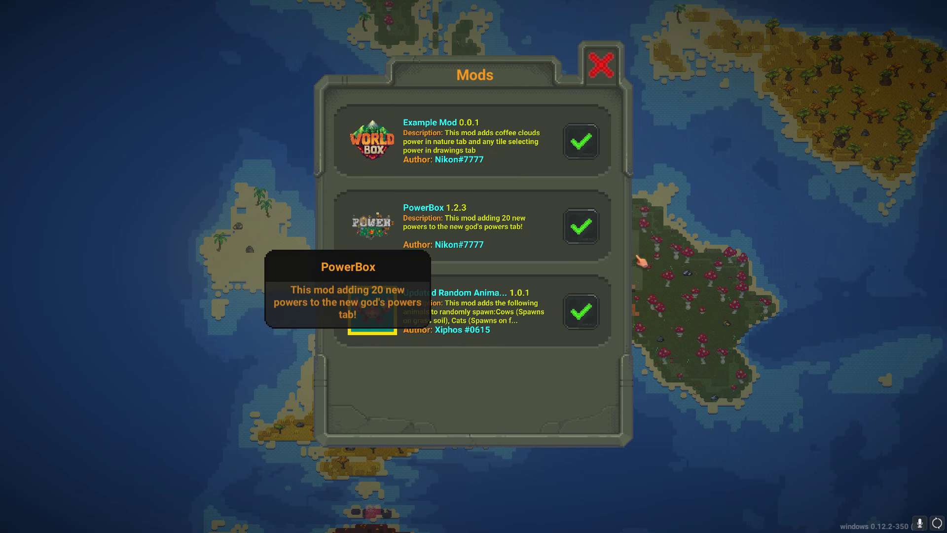
Close the mod list, spawn several Burger-spiders on the mushroom island beside the volcano, and pause the world
click(601, 65)
click(696, 398)
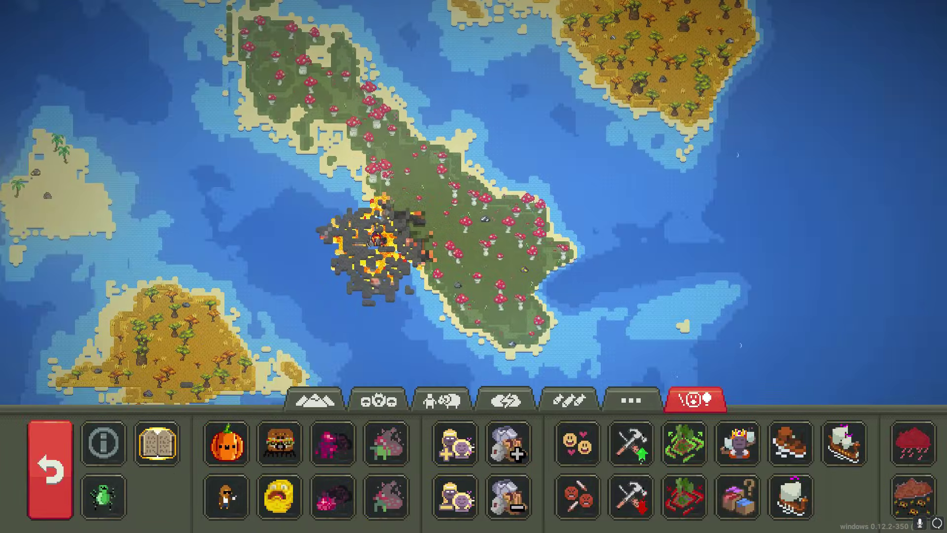
scroll(474, 276, up, 5)
click(280, 443)
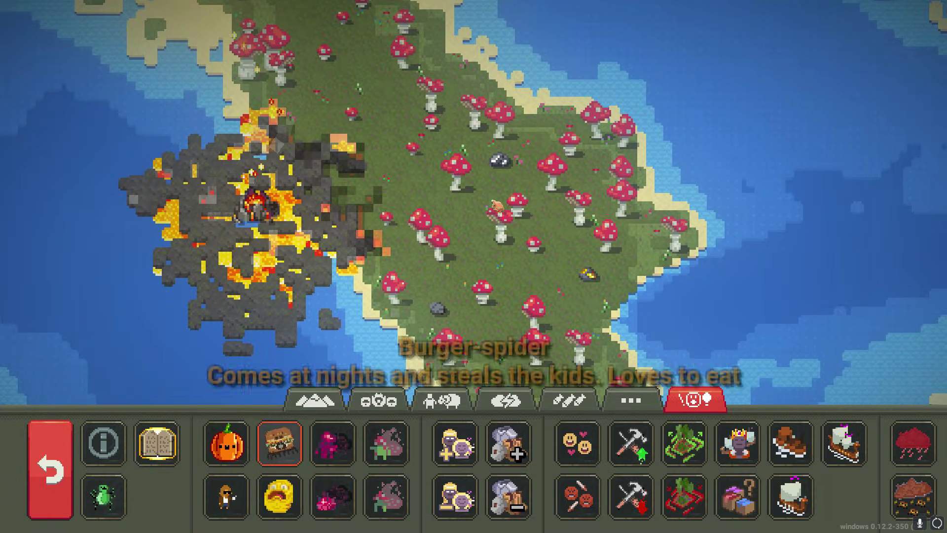
click(496, 257)
key(Escape)
key(space)
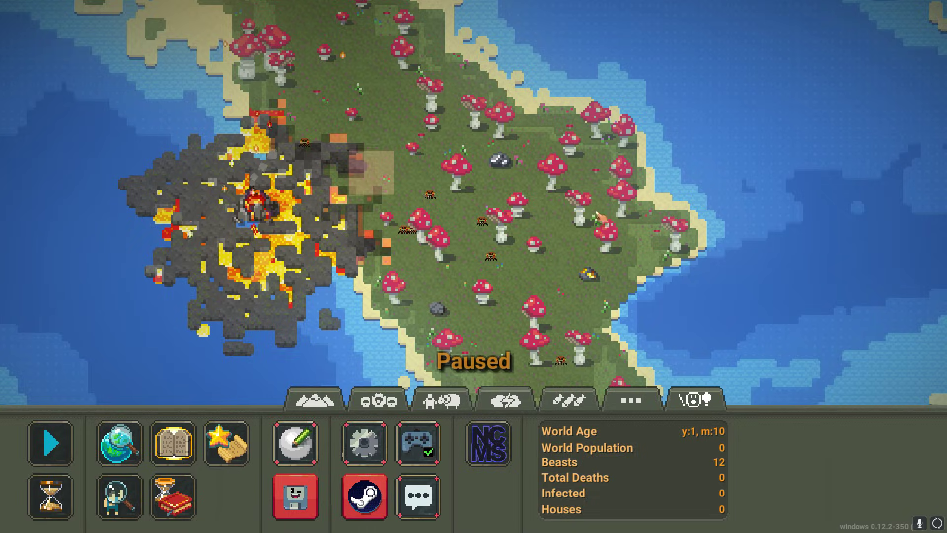
Open the game's settings from the Other window
scroll(598, 216, down, 8)
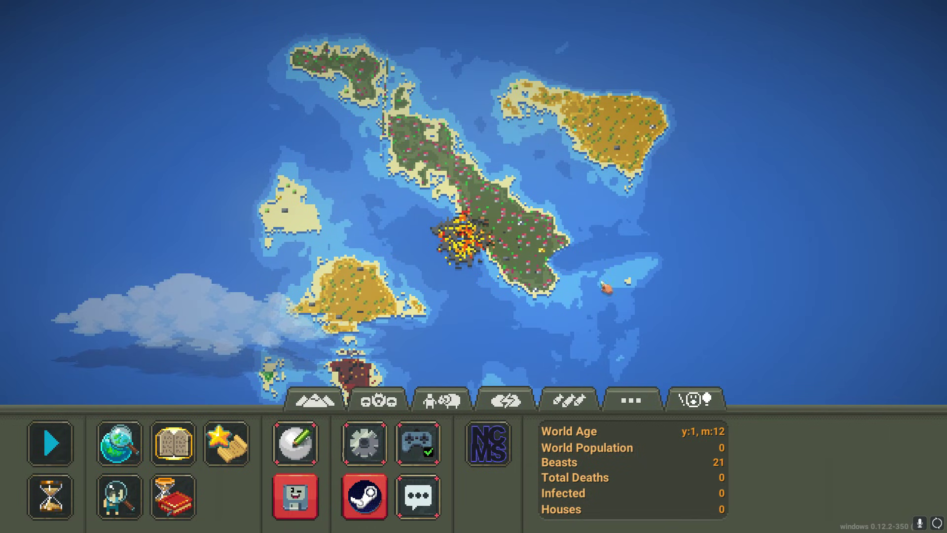
click(364, 443)
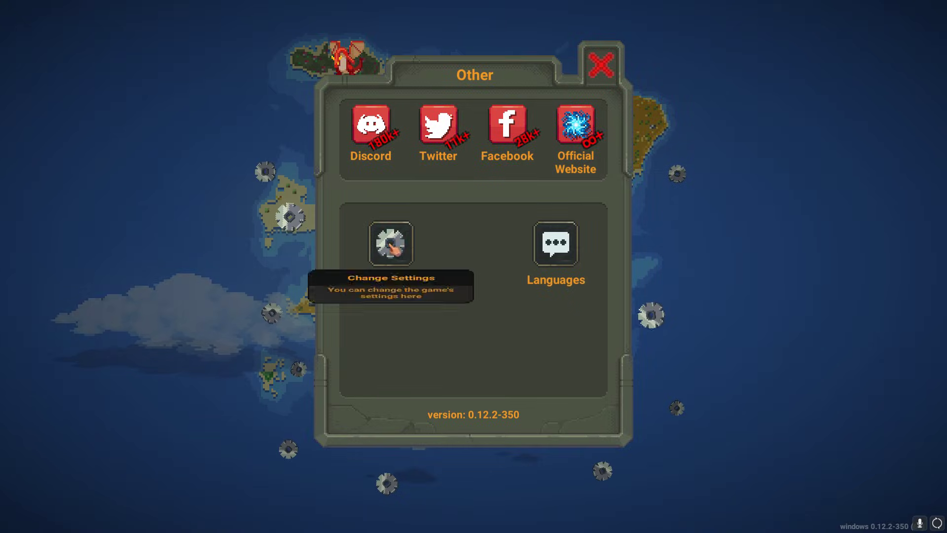
click(391, 243)
Switch to Discord and select the message containing the NCMS how-to-install link
mouse_move(328, 165)
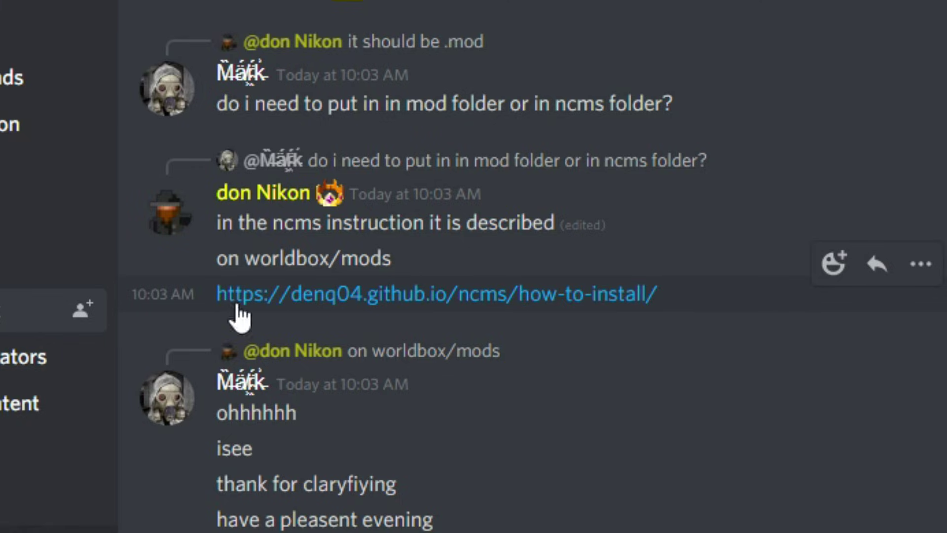
triple_click(206, 304)
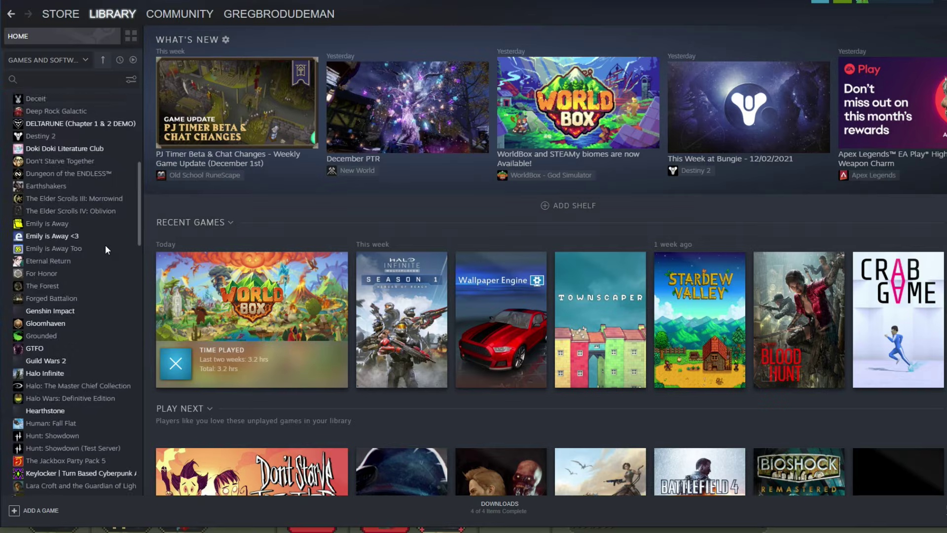
In the Steam library, open the properties of WorldBox - God Simulator and browse its local files
scroll(106, 245, down, 15)
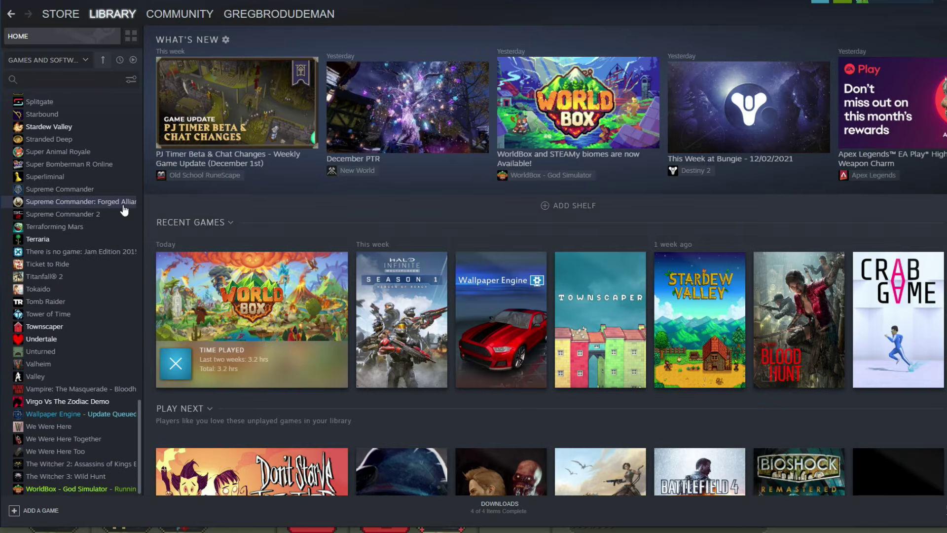
right_click(83, 487)
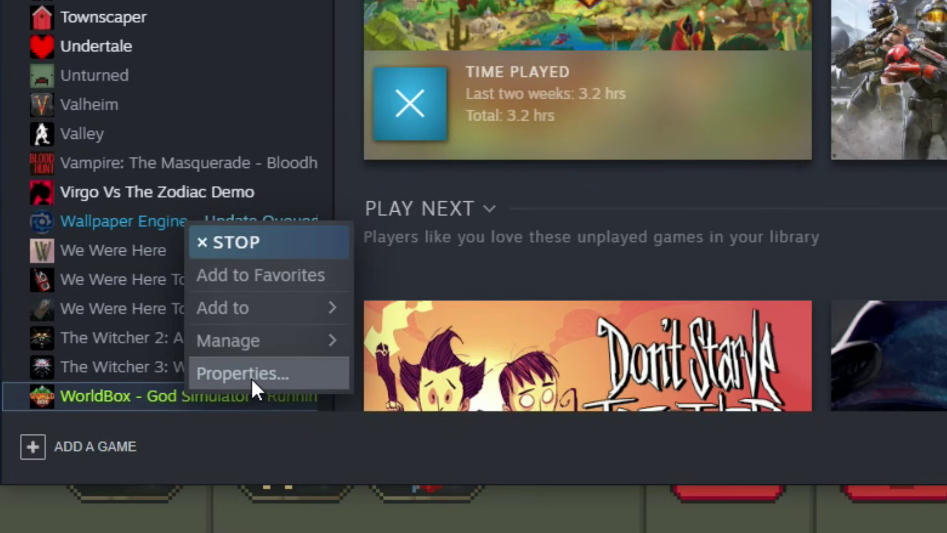
click(105, 479)
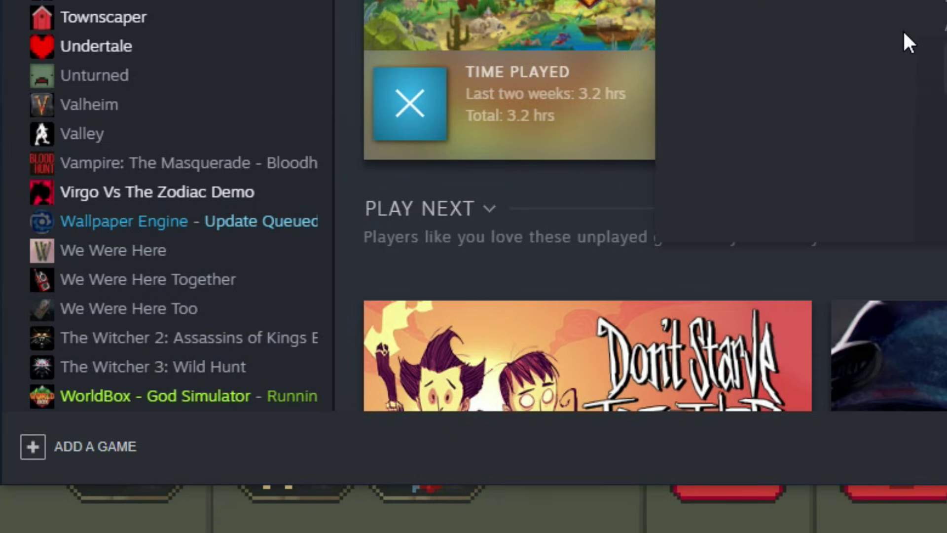
click(127, 206)
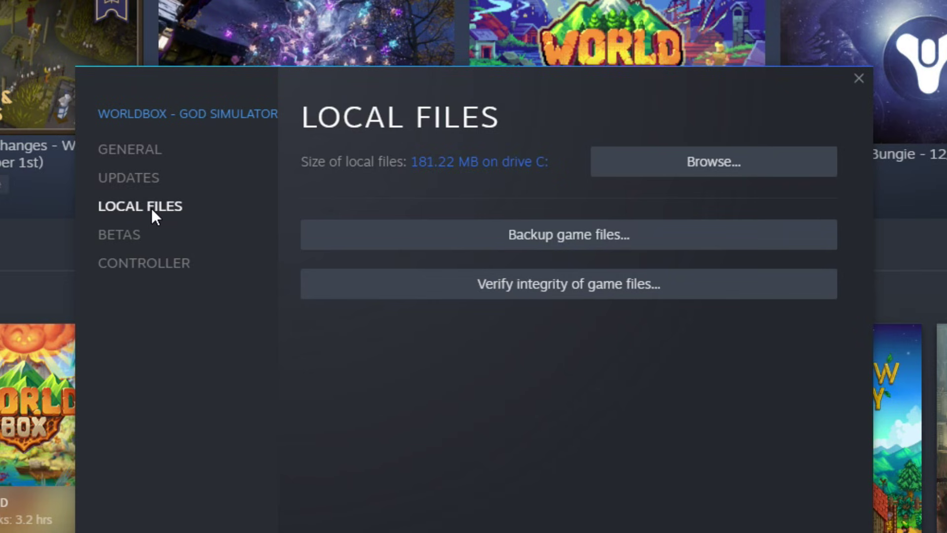
click(704, 159)
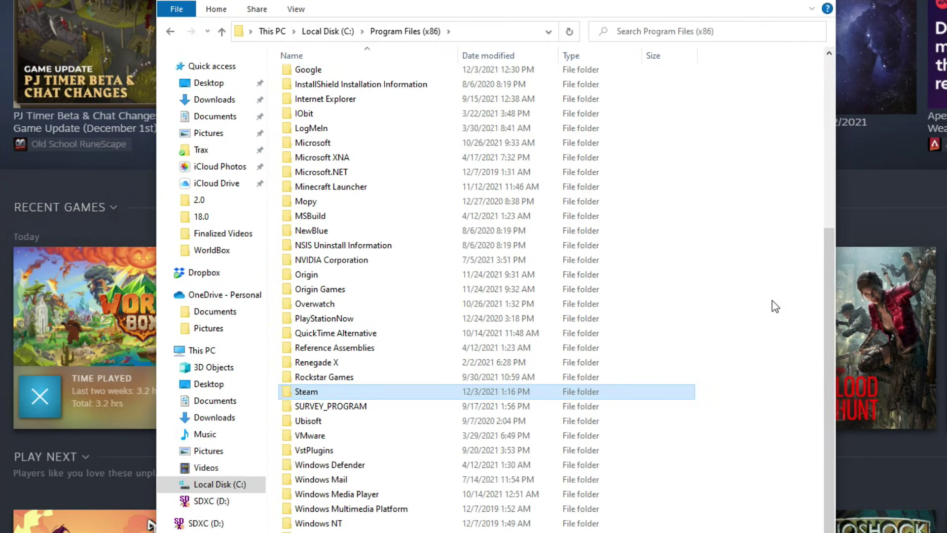
Navigate through Program Files (x86) to the game folder Steam\steamapps\common\worldbox
double_click(330, 390)
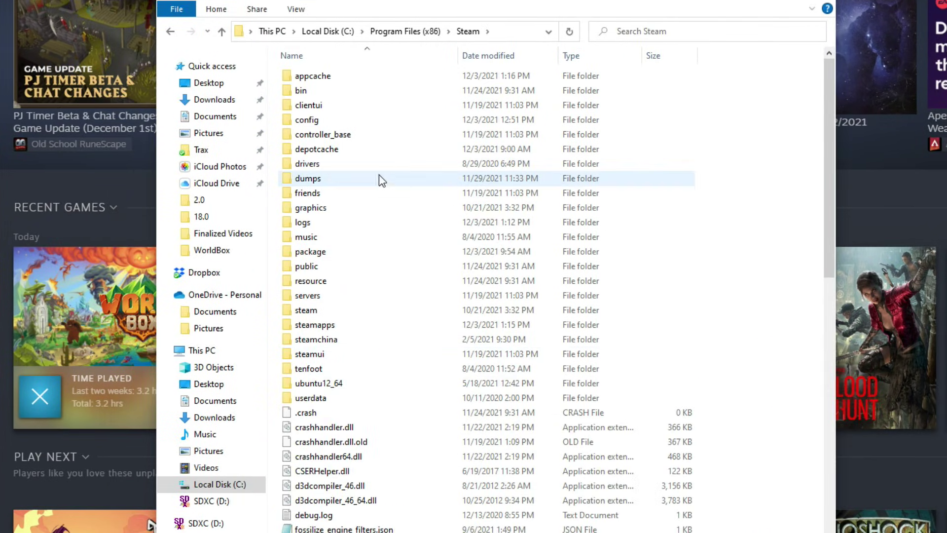
double_click(318, 325)
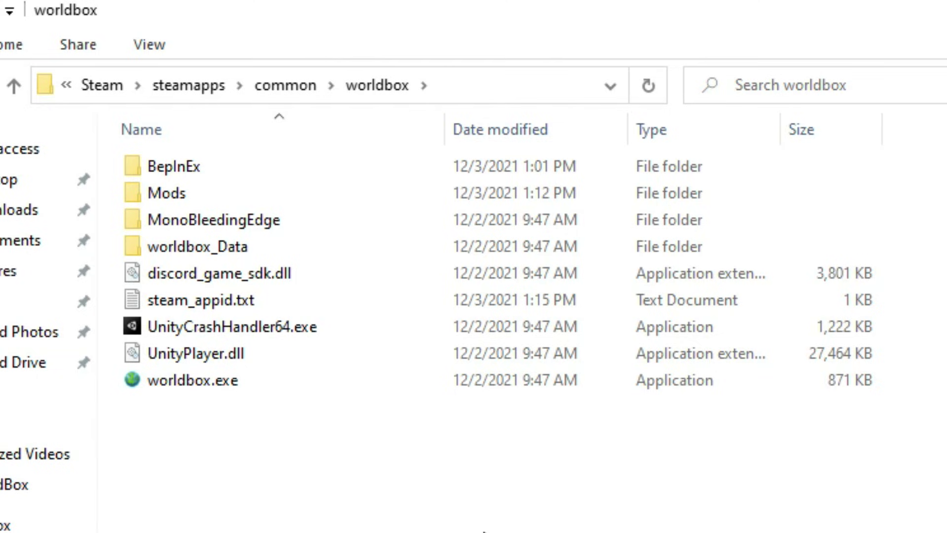
Open the Mods folder inside worldbox_Data\StreamingAssets
double_click(315, 248)
key(alt+Left)
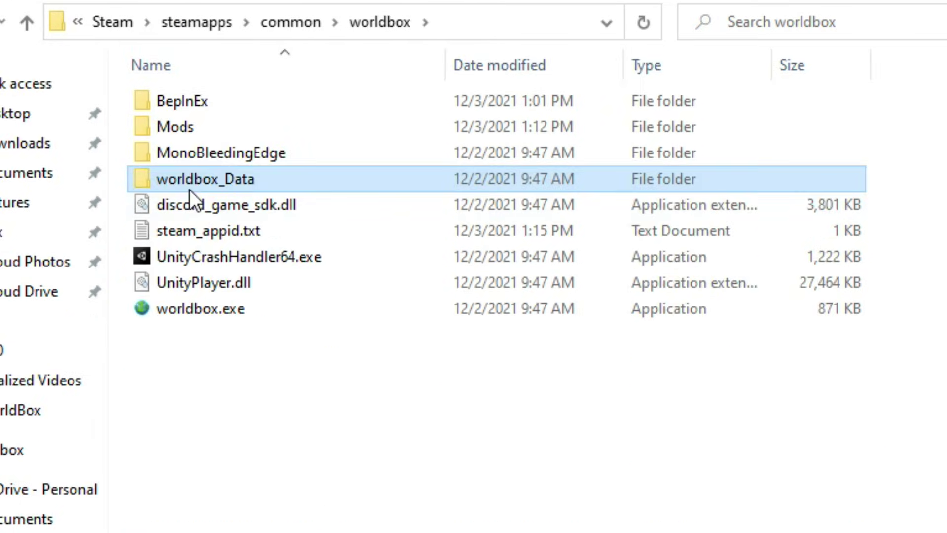
double_click(198, 182)
double_click(311, 185)
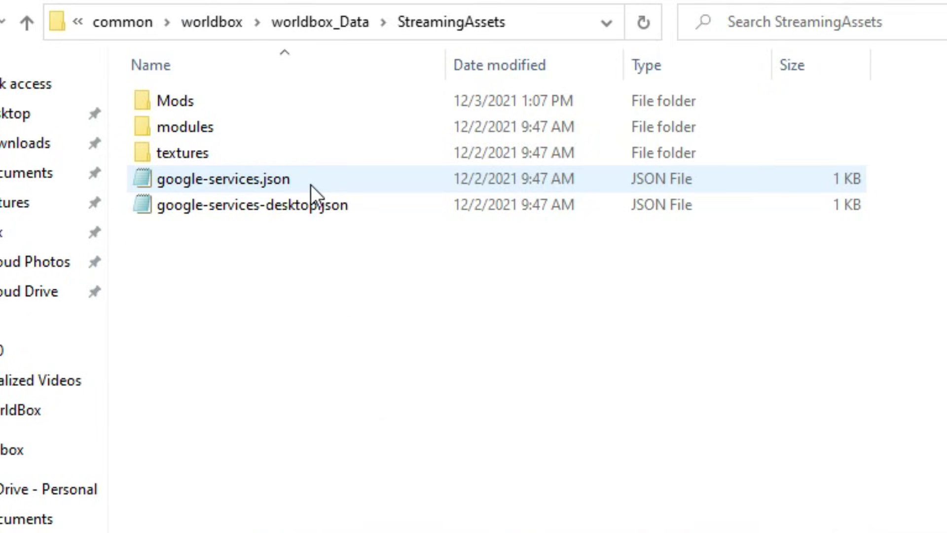
double_click(203, 103)
click(276, 153)
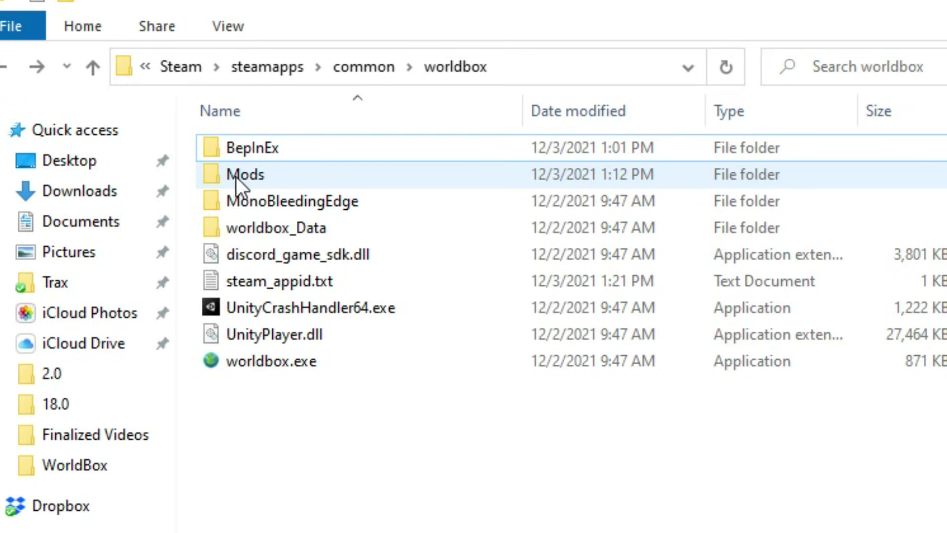
Open the Mods folder located directly in the main worldbox folder
click(312, 155)
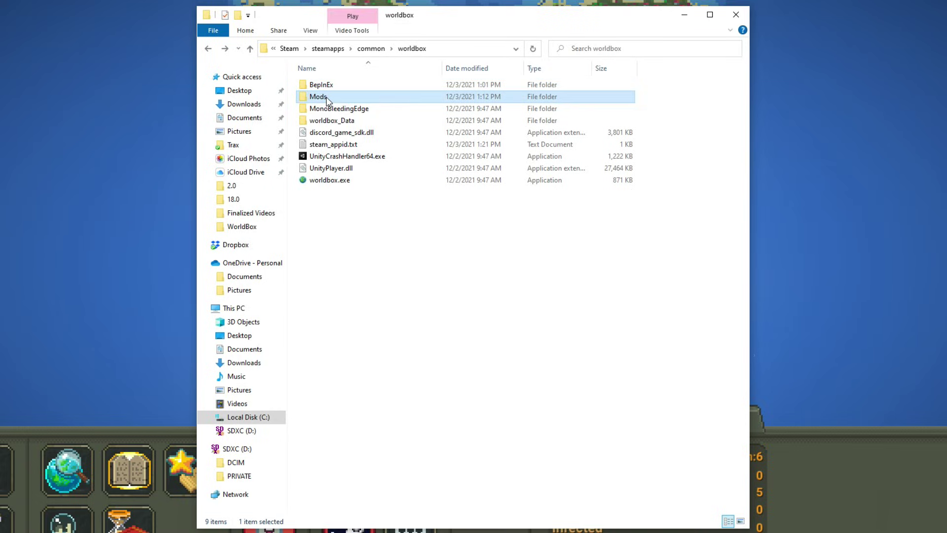
double_click(416, 306)
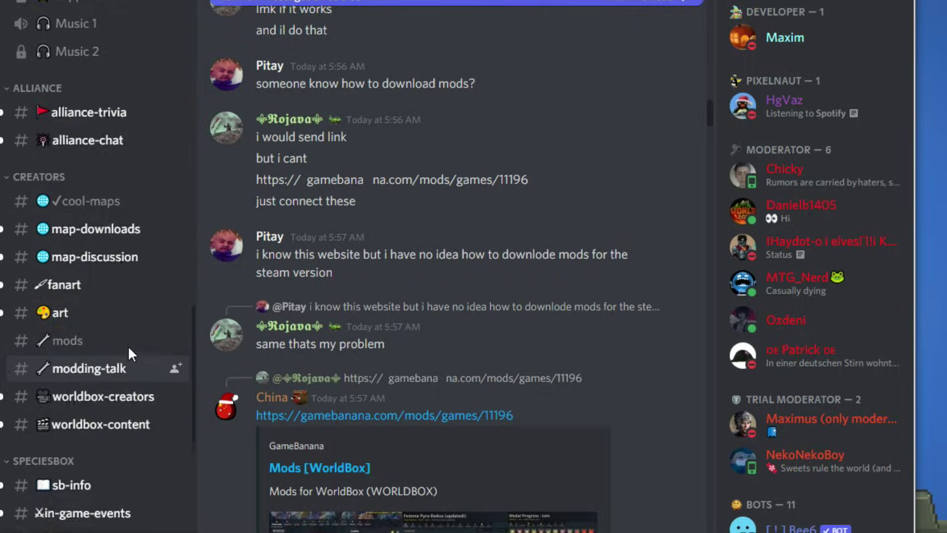
Switch to the WorldBox Discord server and open its mods channel
scroll(129, 348, down, 3)
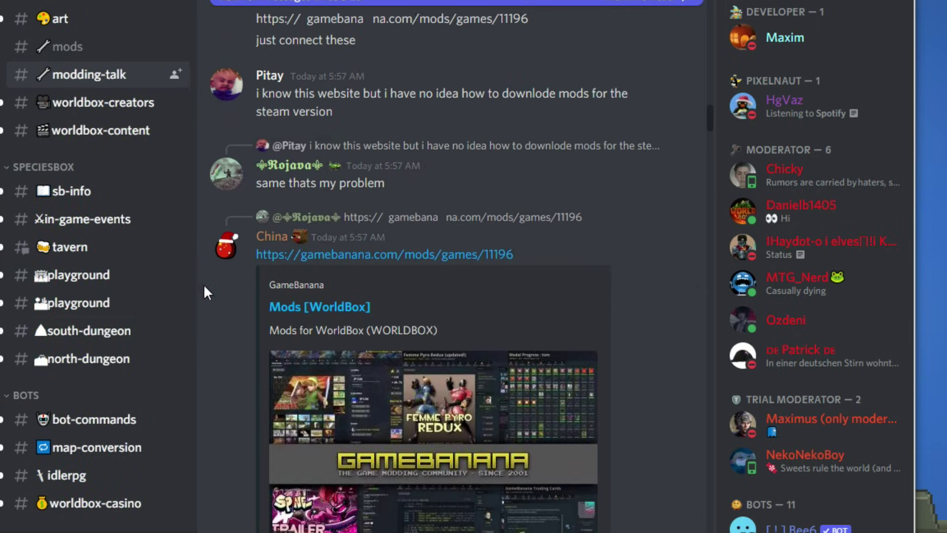
scroll(93, 137, up, 2)
click(93, 137)
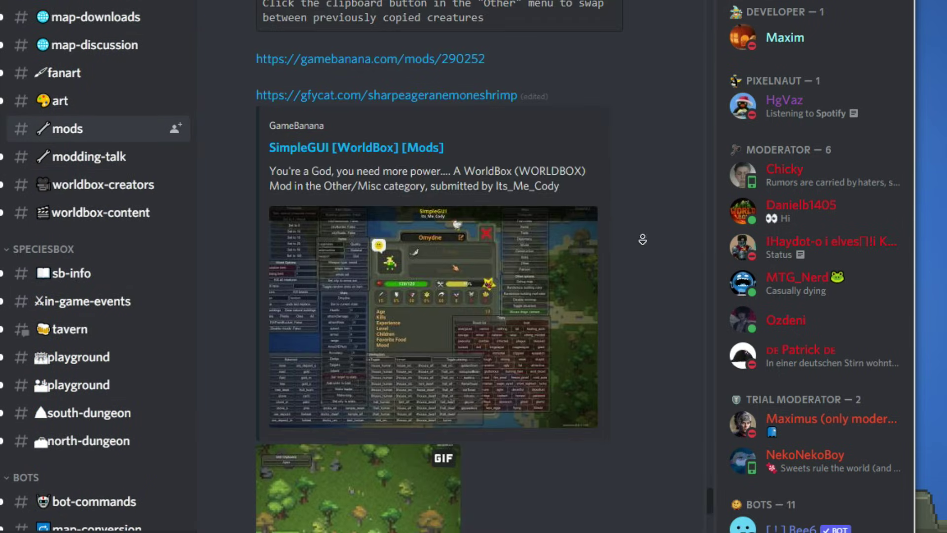
Examine the posts for PowerBox, Modern Mod and older mods, comparing the WorldBox version each one supports
scroll(642, 239, down, 10)
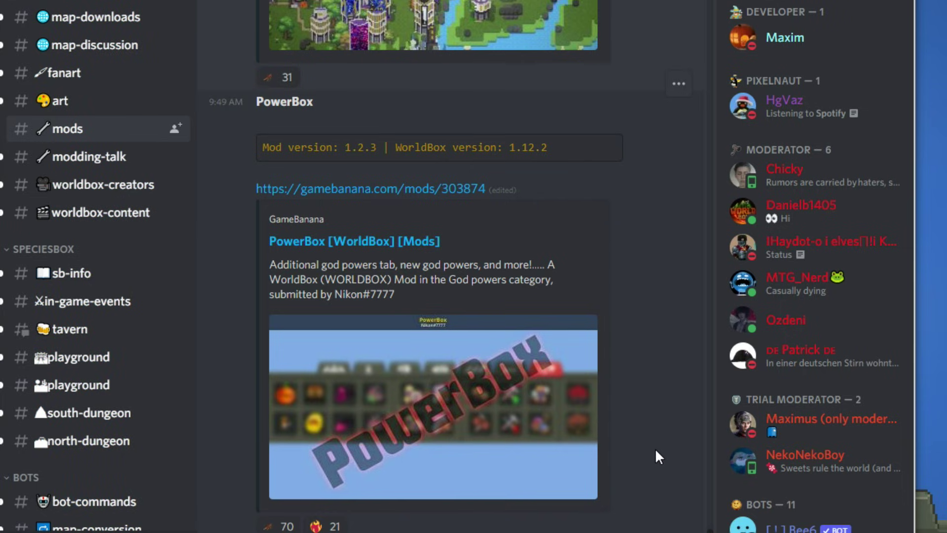
scroll(656, 448, up, 3)
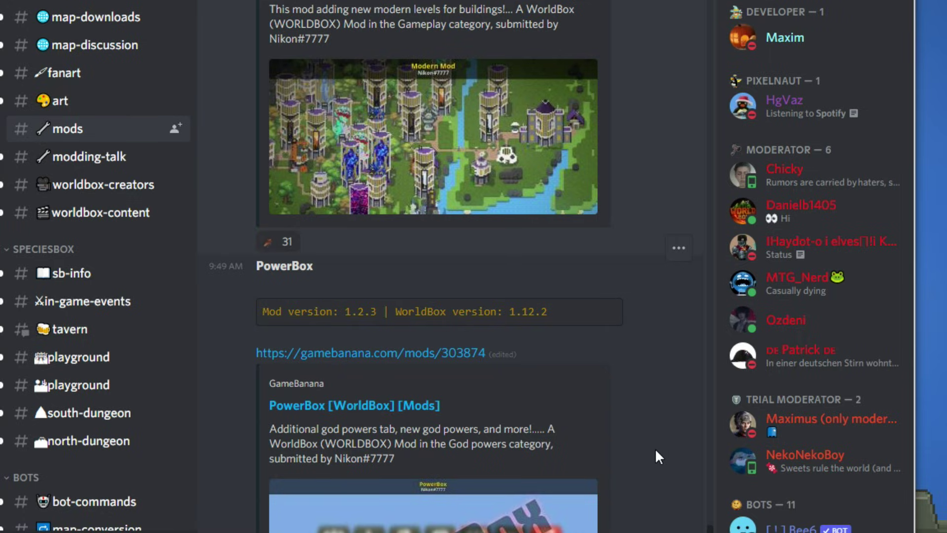
scroll(655, 448, down, 3)
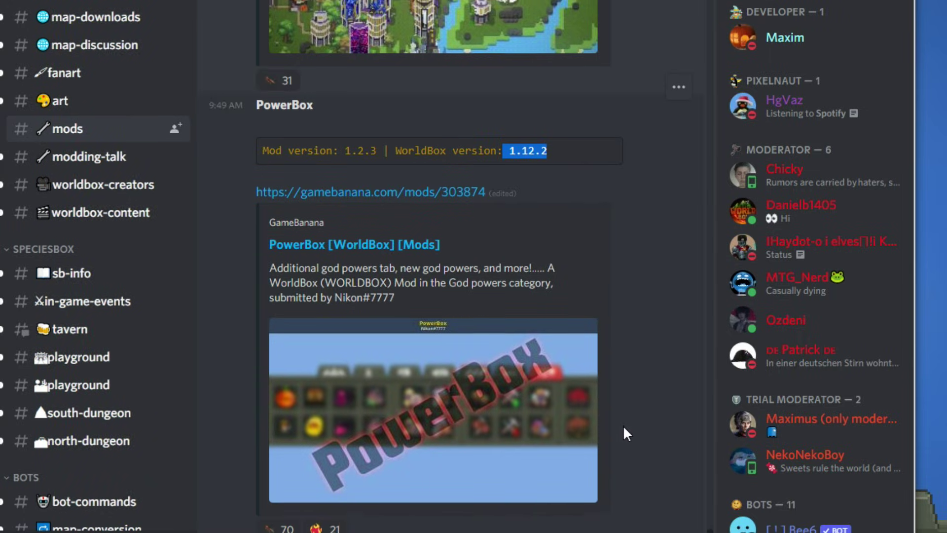
scroll(623, 425, up, 7)
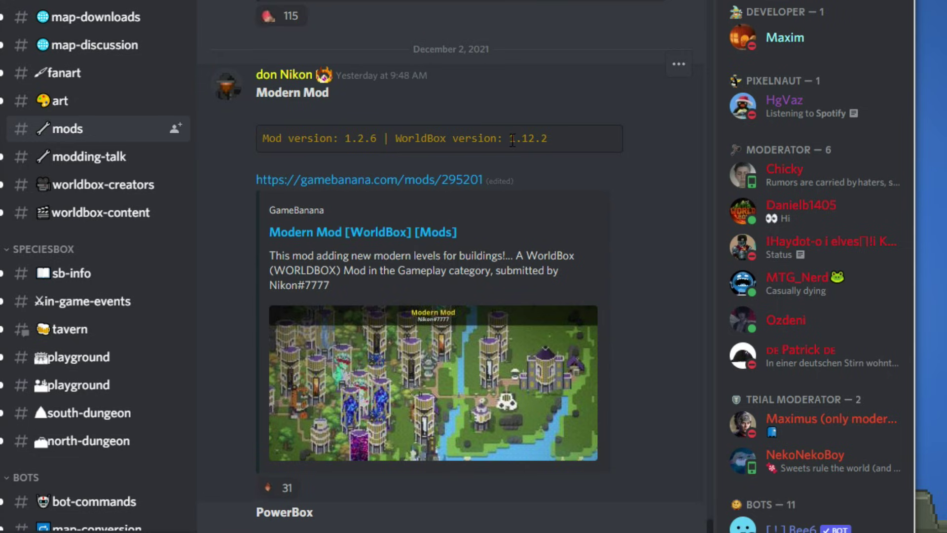
scroll(648, 321, down, 5)
scroll(660, 386, up, 8)
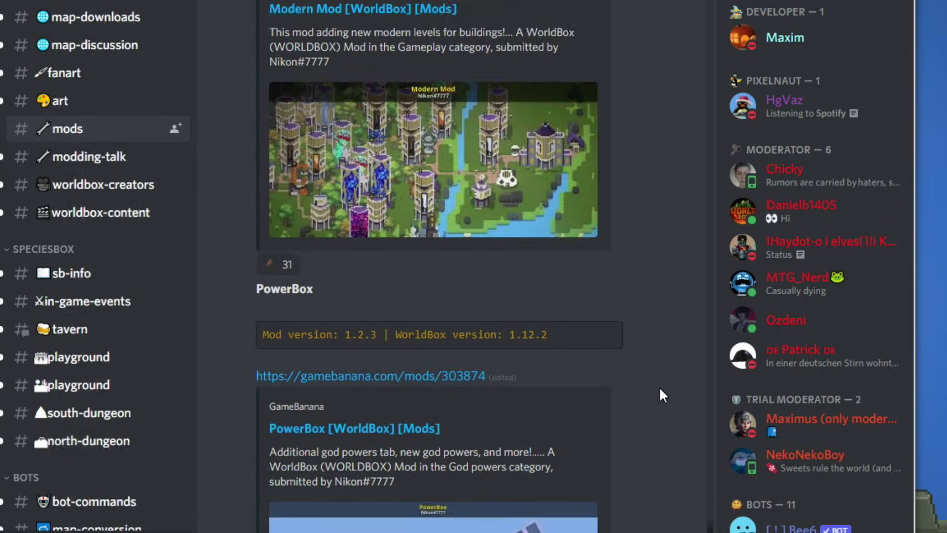
scroll(570, 402, up, 11)
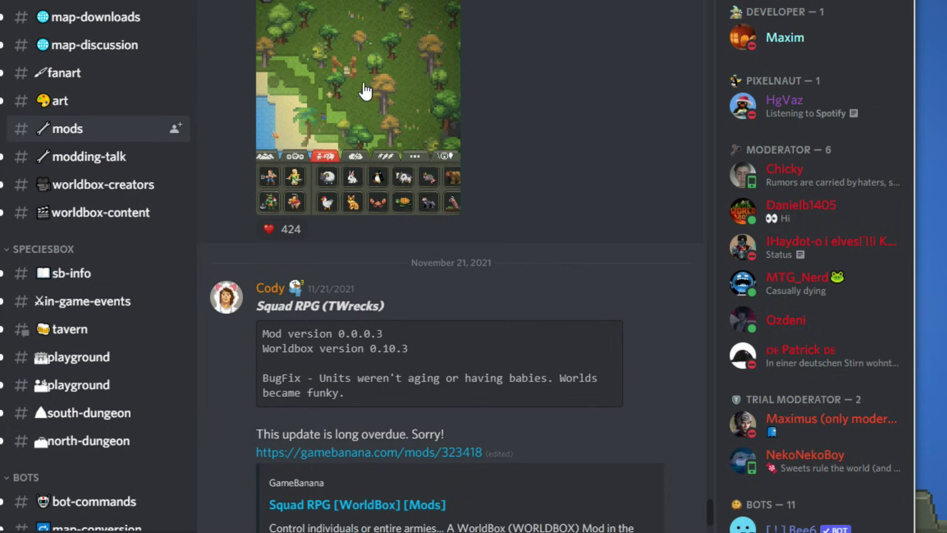
scroll(427, 236, down, 8)
scroll(660, 405, down, 11)
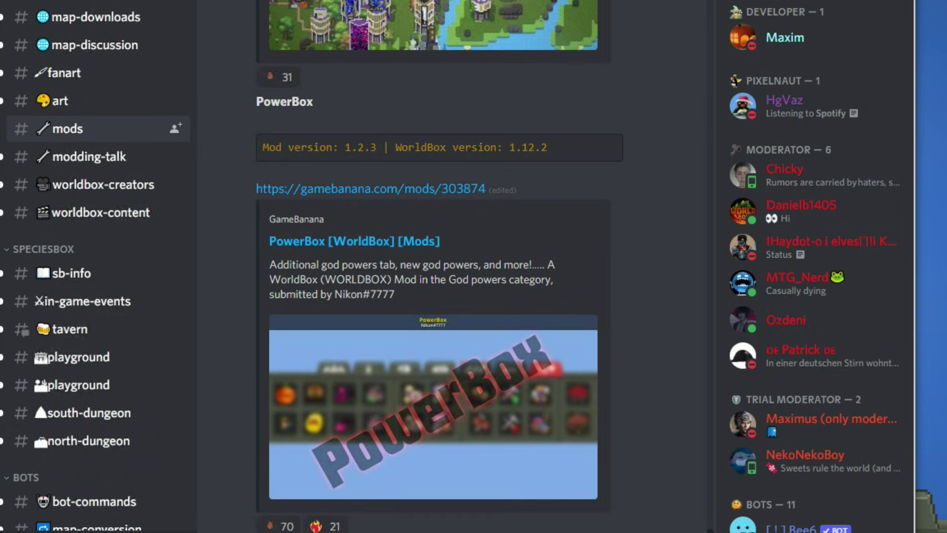
Switch to the Mods folder in File Explorer and delete SimpleGUI.mod
key(alt+Tab)
click(507, 58)
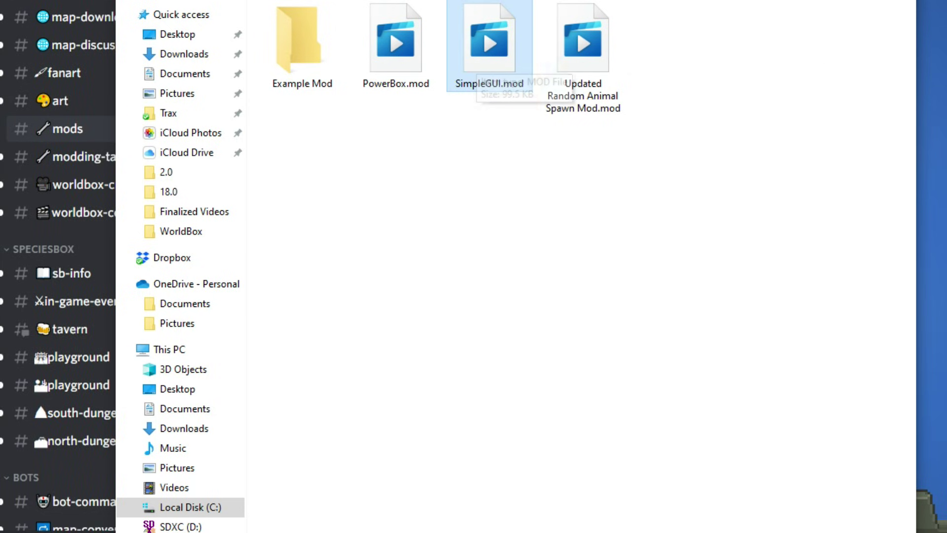
key(Delete)
Select PowerBox.mod to point it out, clear the selection and return to the main worldbox folder
click(407, 64)
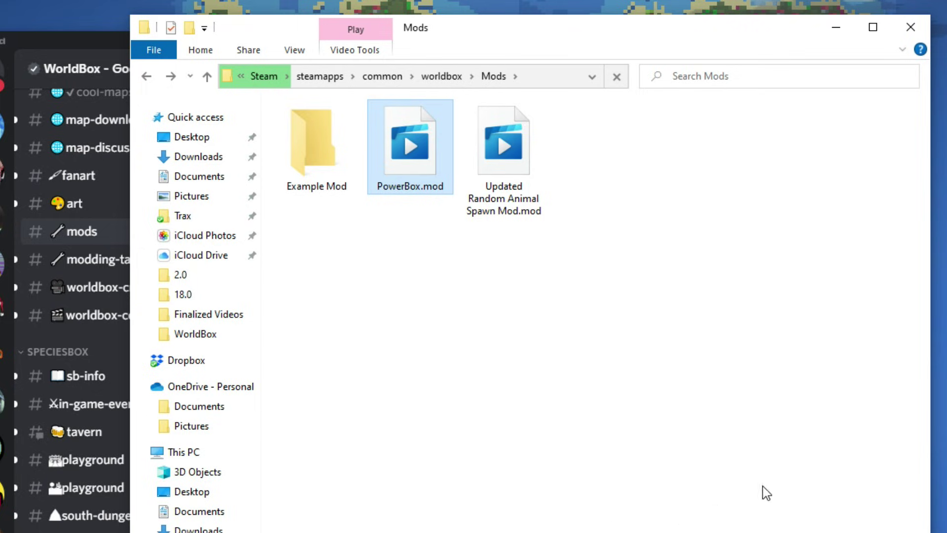
click(611, 370)
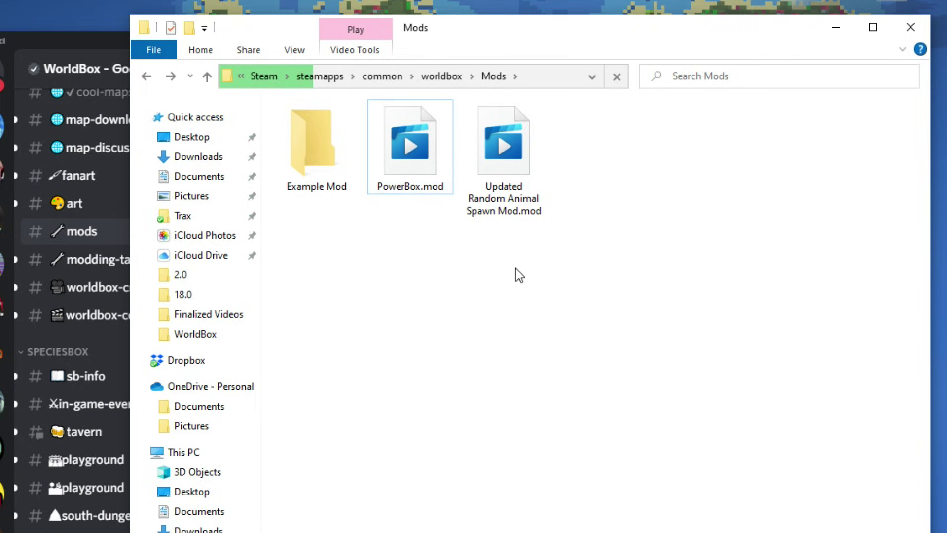
click(438, 196)
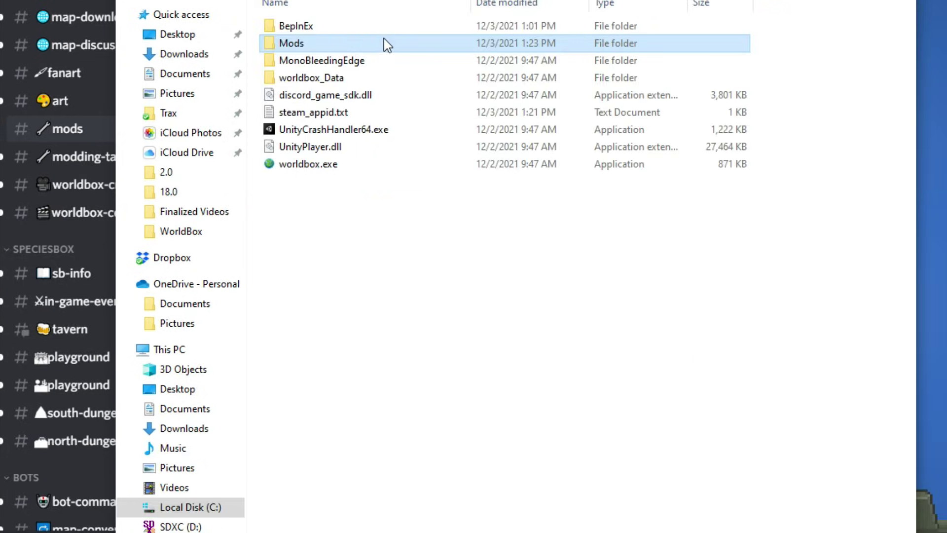
Open the Mods folder, switch to WorldBox and view the powers added by PowerBox
double_click(384, 38)
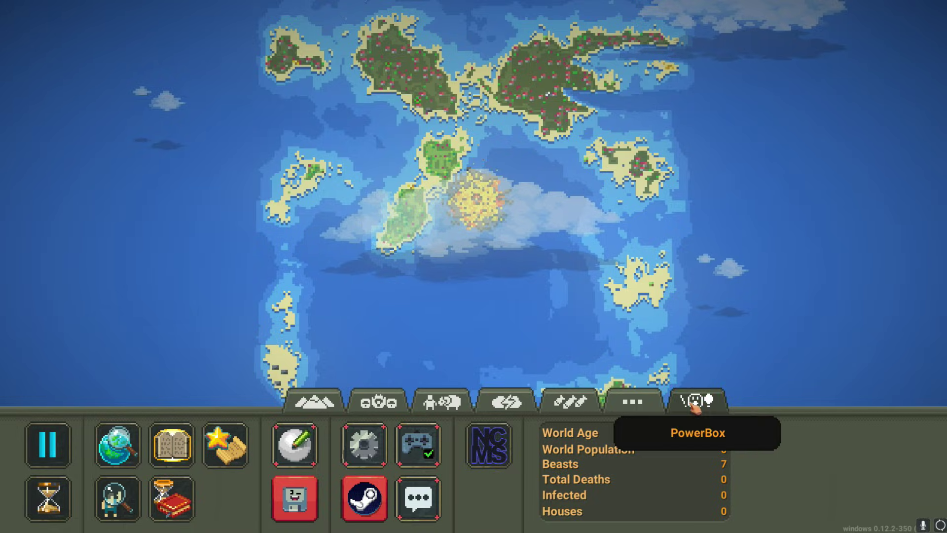
click(697, 402)
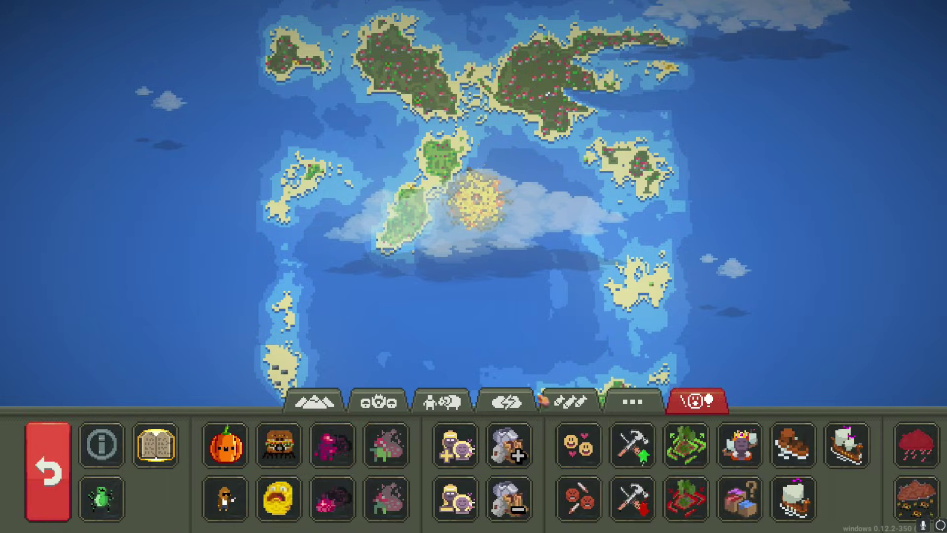
click(47, 469)
Open the NCMS mod list to point out PowerBox's enable toggle and return to the PowerBox powers over the map
click(488, 446)
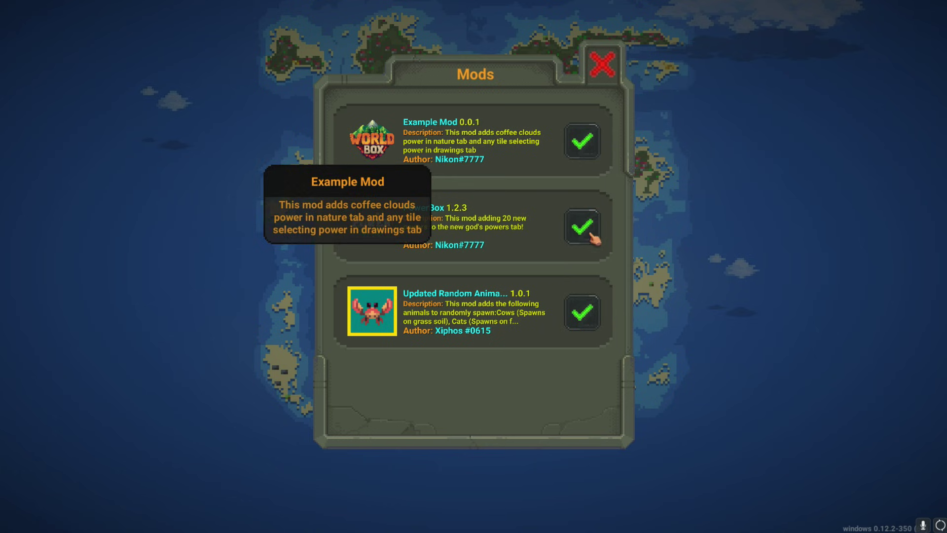
click(592, 236)
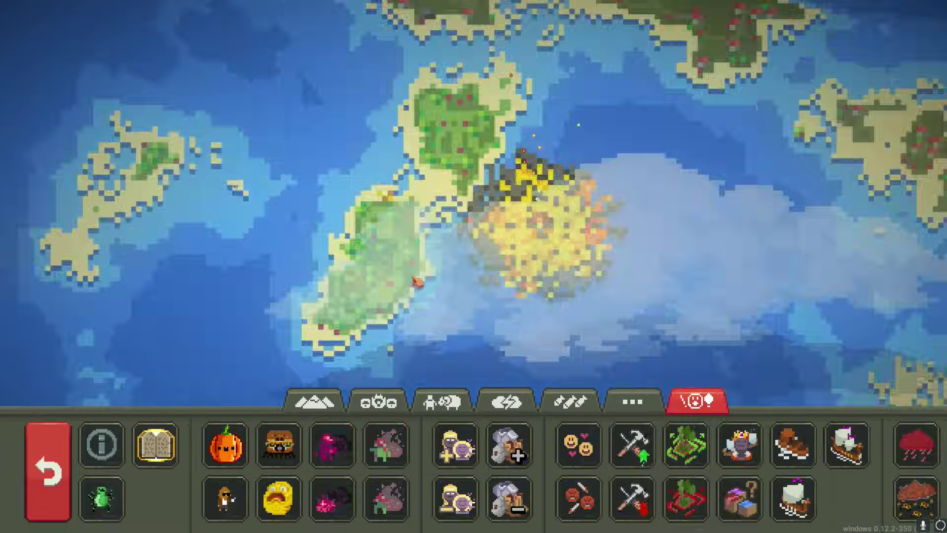
scroll(473, 198, up, 10)
scroll(627, 187, down, 3)
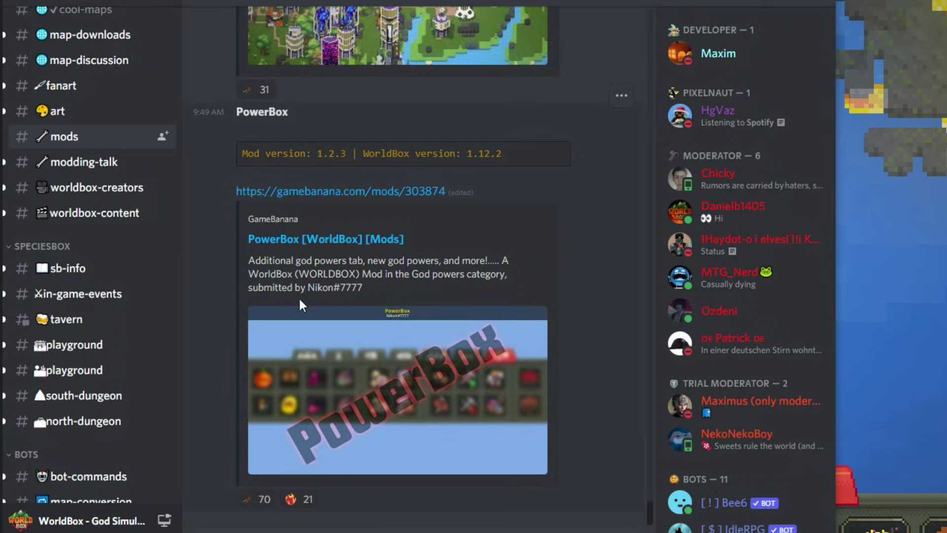
Switch to the WorldBox Discord server, open the modding-talk channel and go to its newest messages
scroll(74, 262, up, 2)
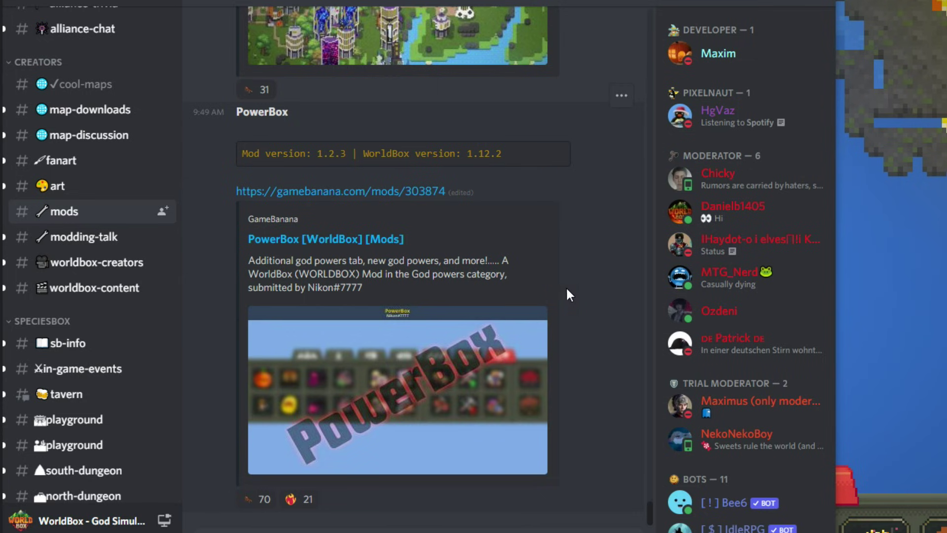
click(119, 238)
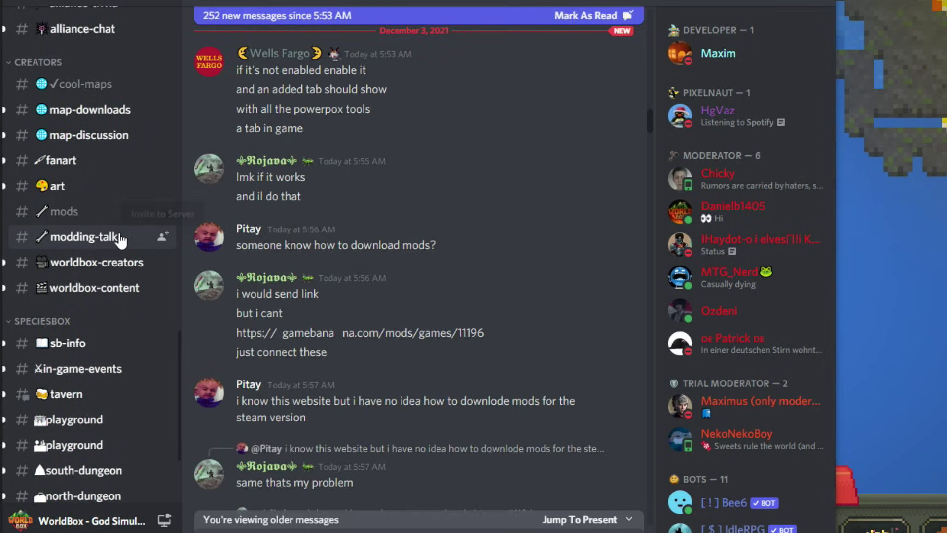
scroll(472, 262, down, 8)
scroll(595, 190, down, 20)
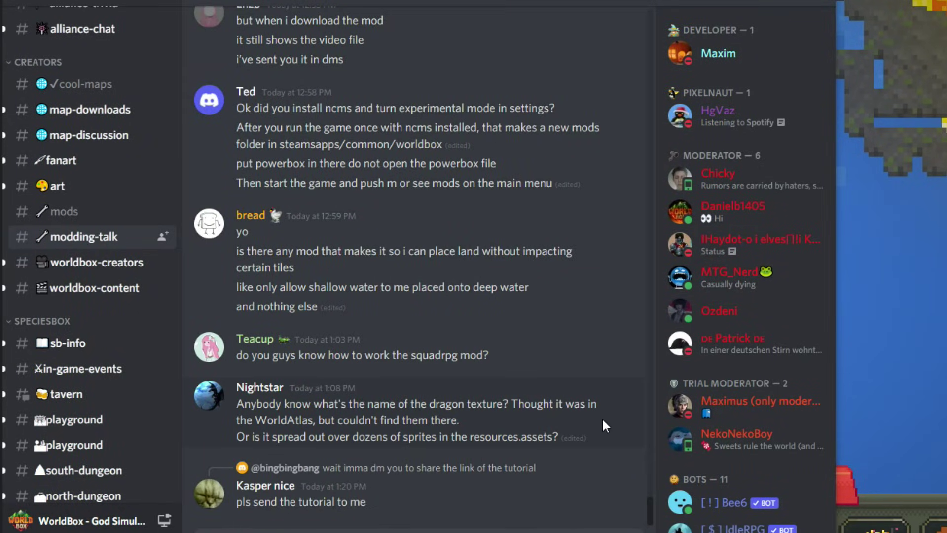
Search the earlier modding-talk messages for the link to the NCMS how-to-install instructions
scroll(94, 296, up, 3)
scroll(461, 379, up, 15)
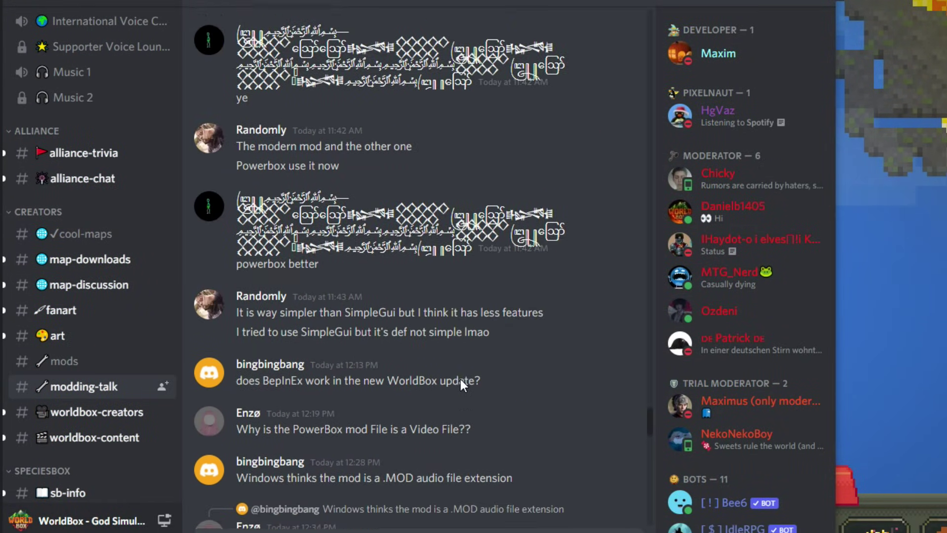
scroll(460, 379, up, 15)
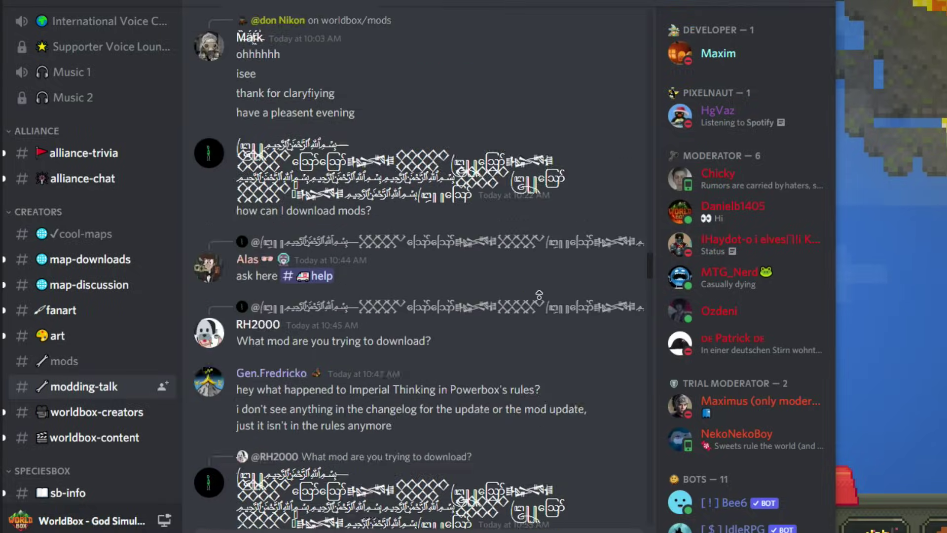
scroll(539, 295, up, 10)
scroll(540, 321, down, 6)
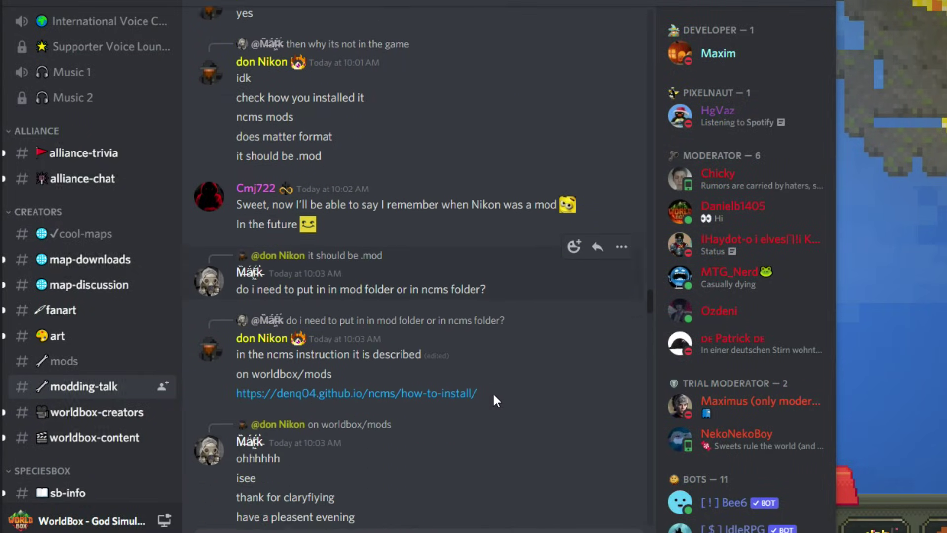
scroll(493, 392, down, 2)
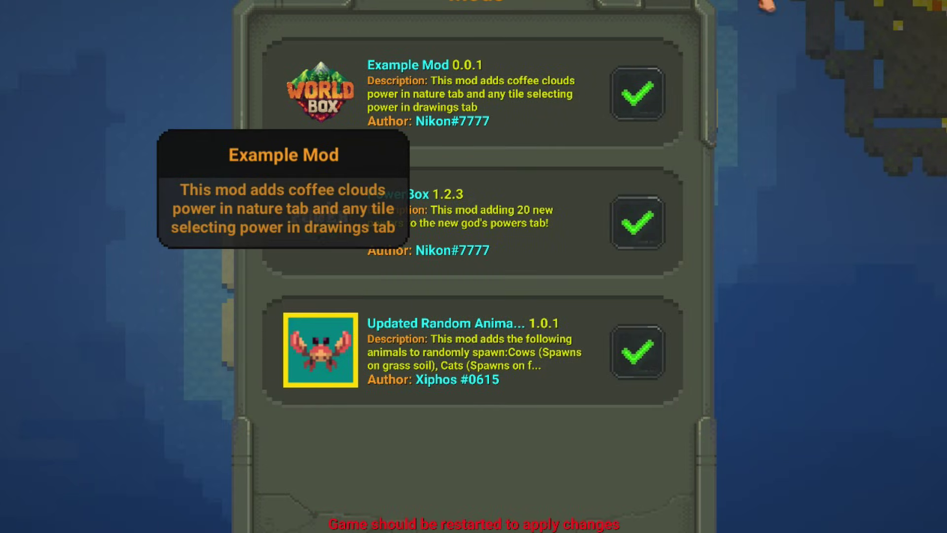
Close the mod list in WorldBox and show the NCMS install link in Discord before returning to the game
click(668, 9)
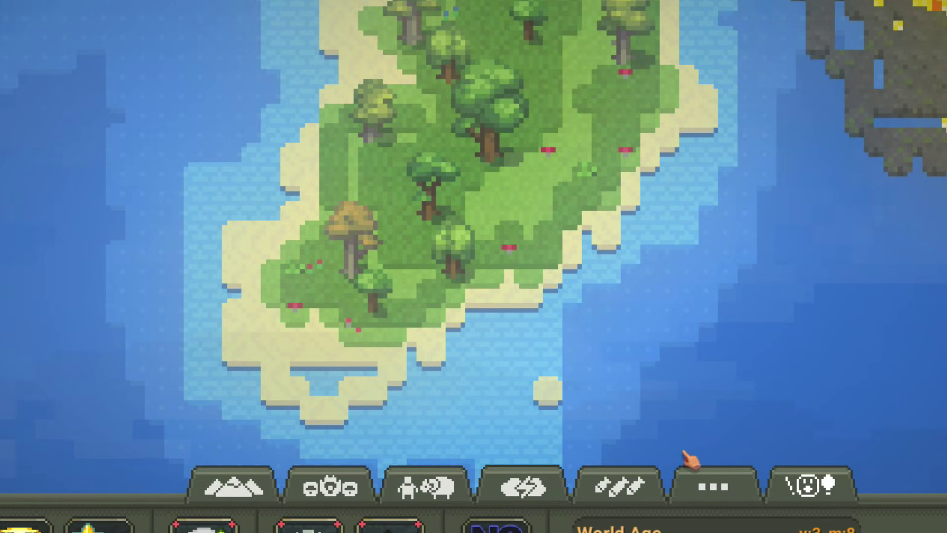
key(alt+Tab)
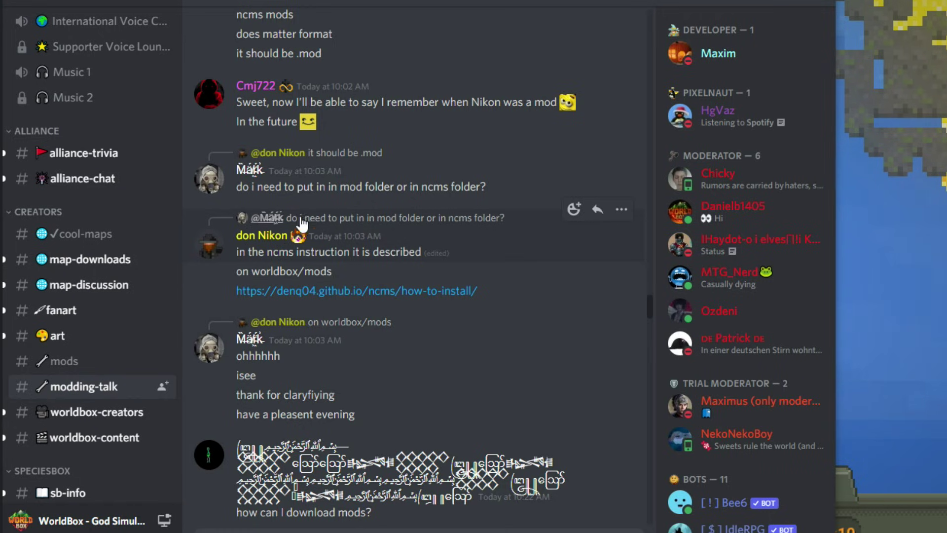
key(alt+Tab)
scroll(577, 291, down, 3)
key(Up)
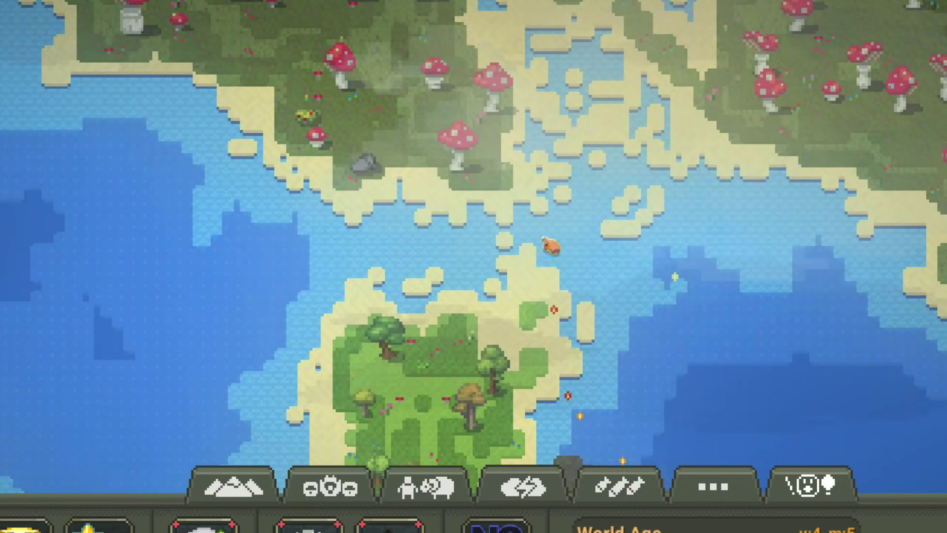
scroll(540, 266, up, 3)
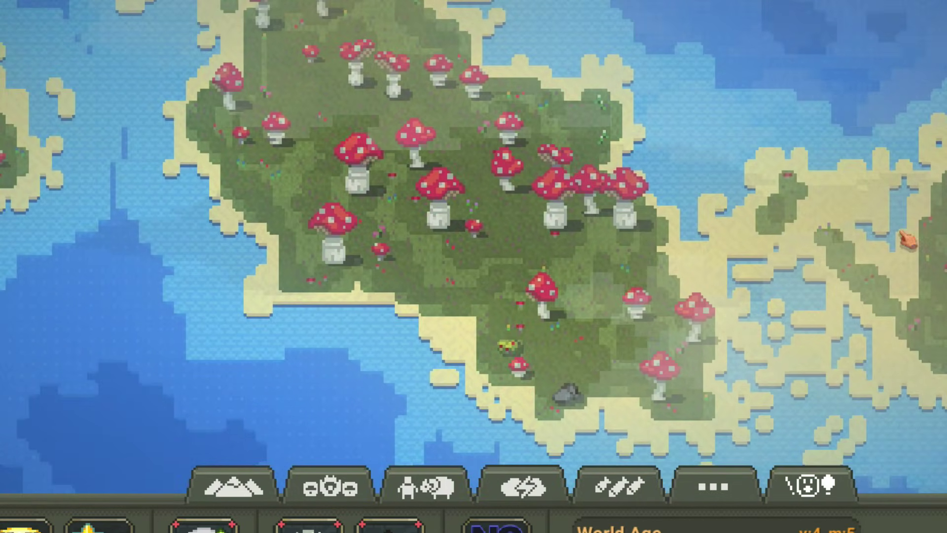
scroll(906, 240, down, 2)
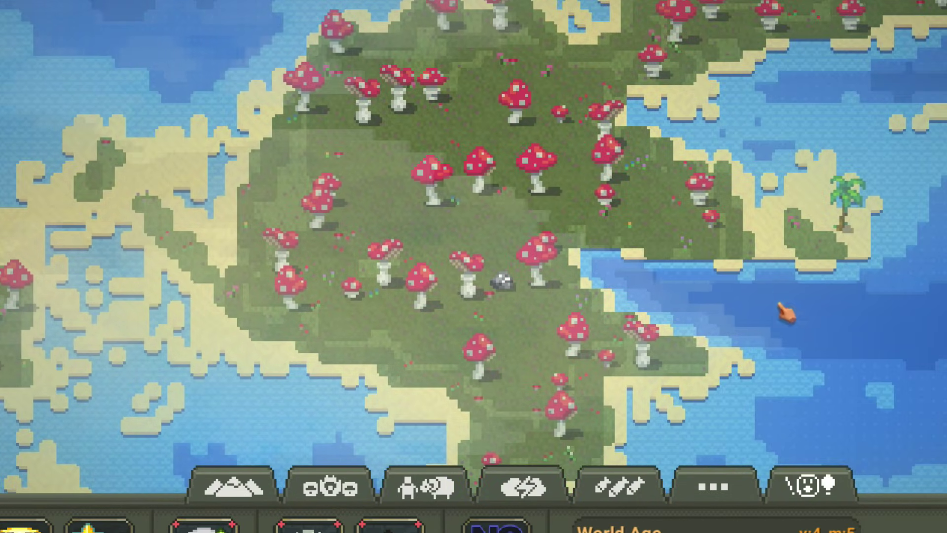
key(Down)
key(Right)
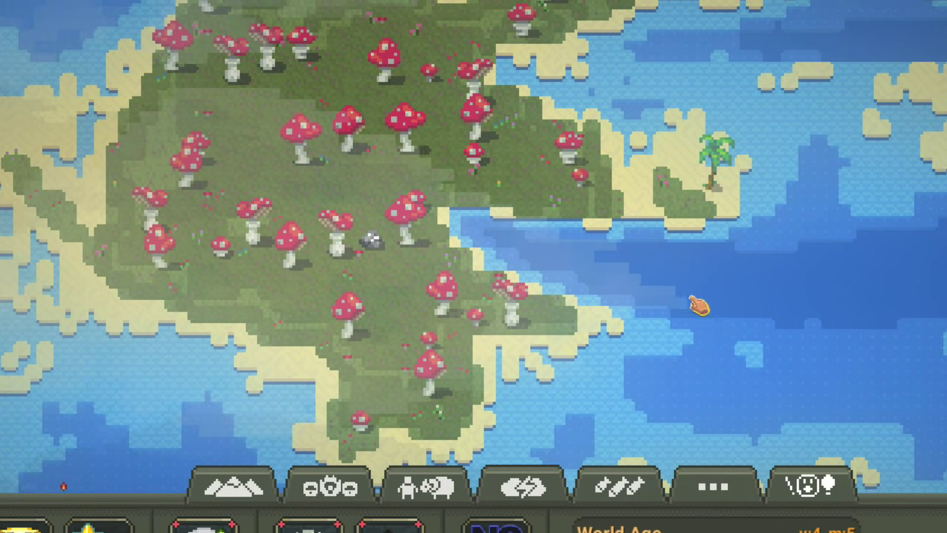
key(Left)
key(Up)
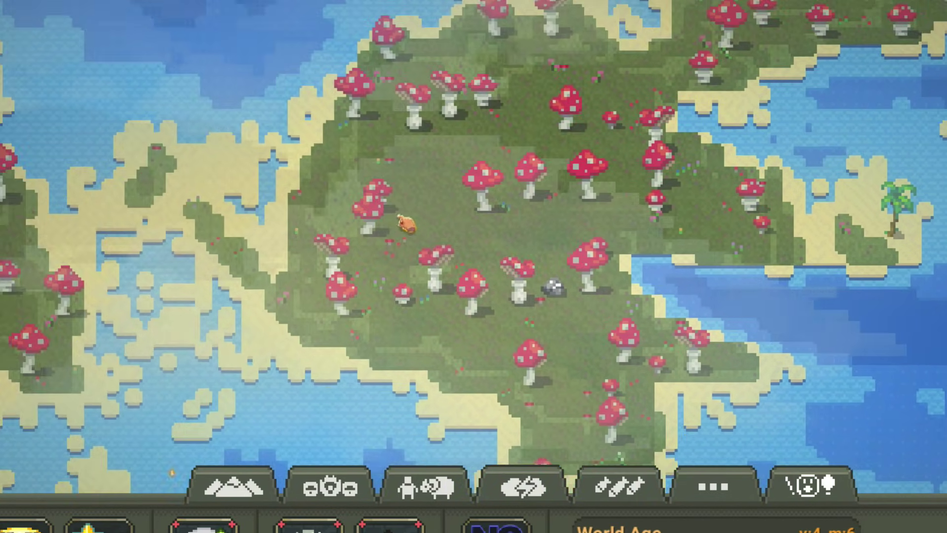
scroll(553, 288, up, 3)
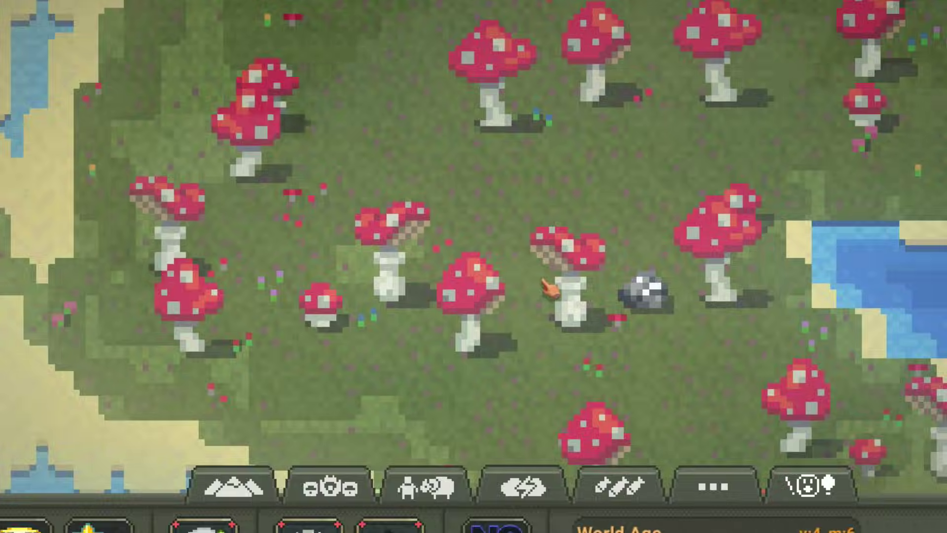